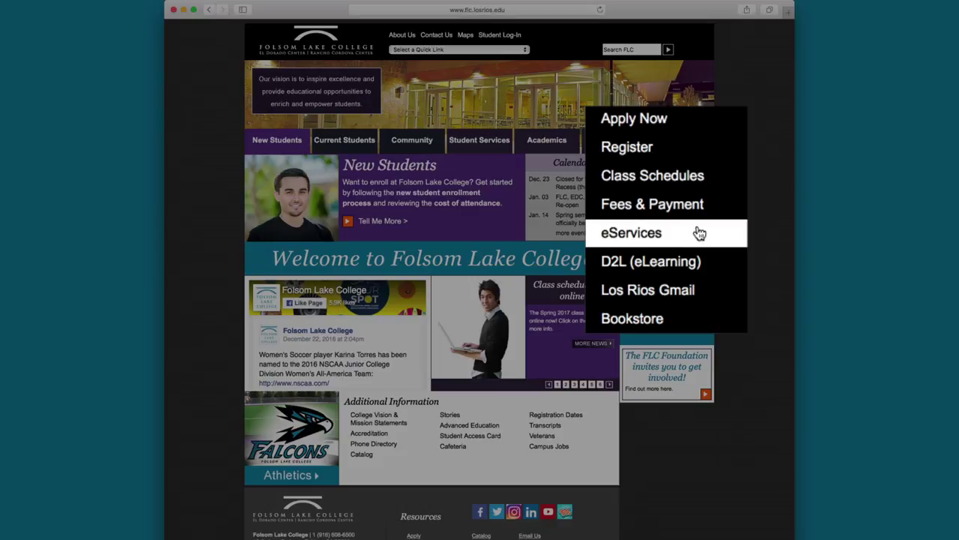
# Sign in to Folsom Lake College eServices with the student User ID and password.
pyautogui.click(698, 233)
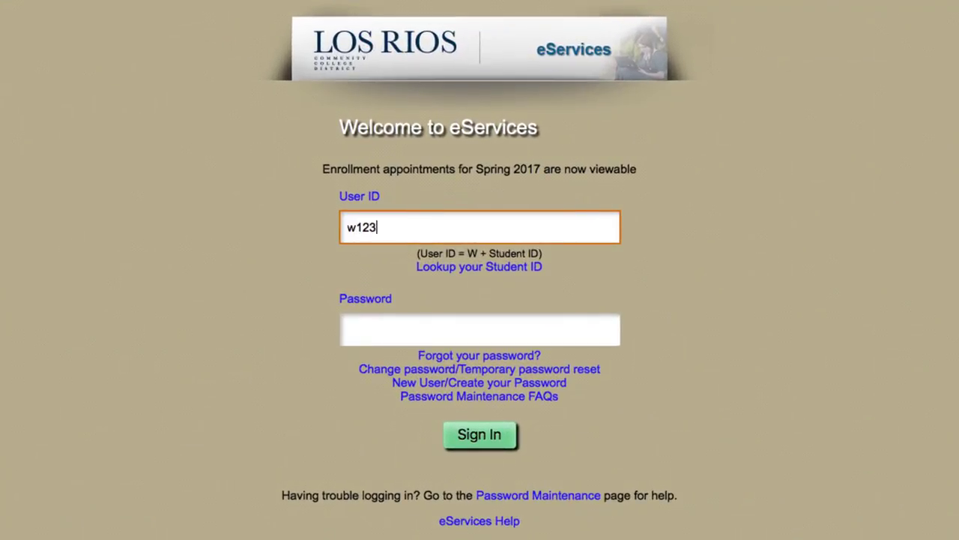
pyautogui.click(348, 329)
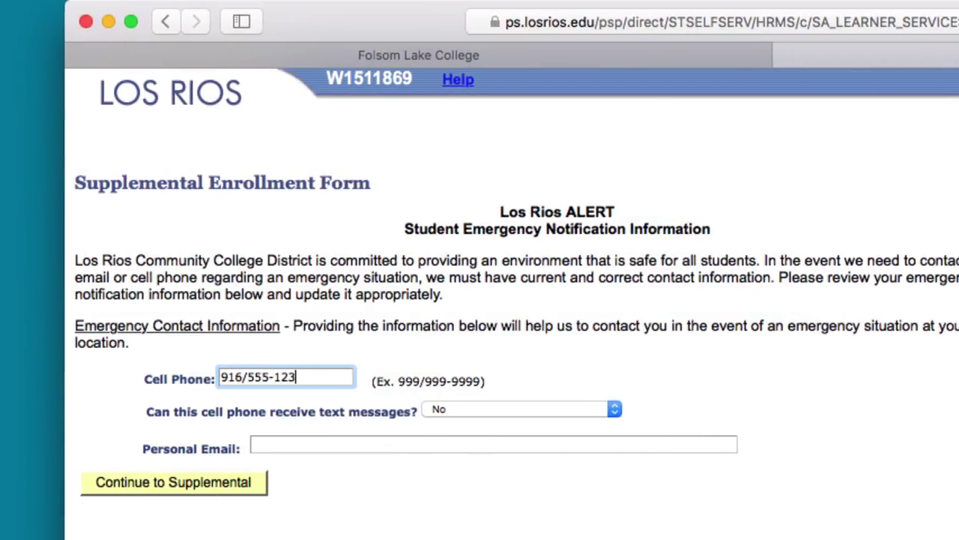
# Mark the emergency cell phone as able to receive texts (Yes), add the personal email, and continue.
pyautogui.click(446, 411)
pyautogui.click(439, 417)
pyautogui.click(372, 443)
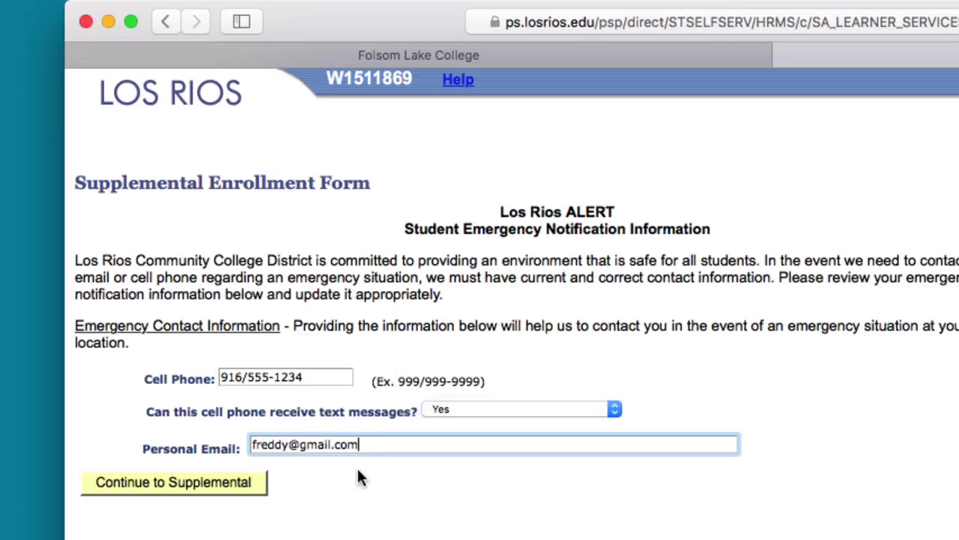
pyautogui.click(257, 481)
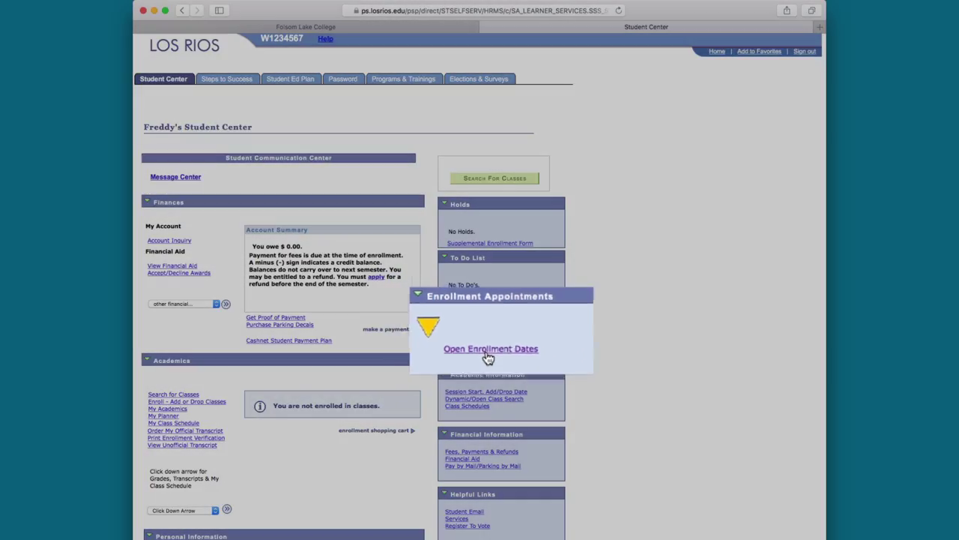
pyautogui.click(485, 356)
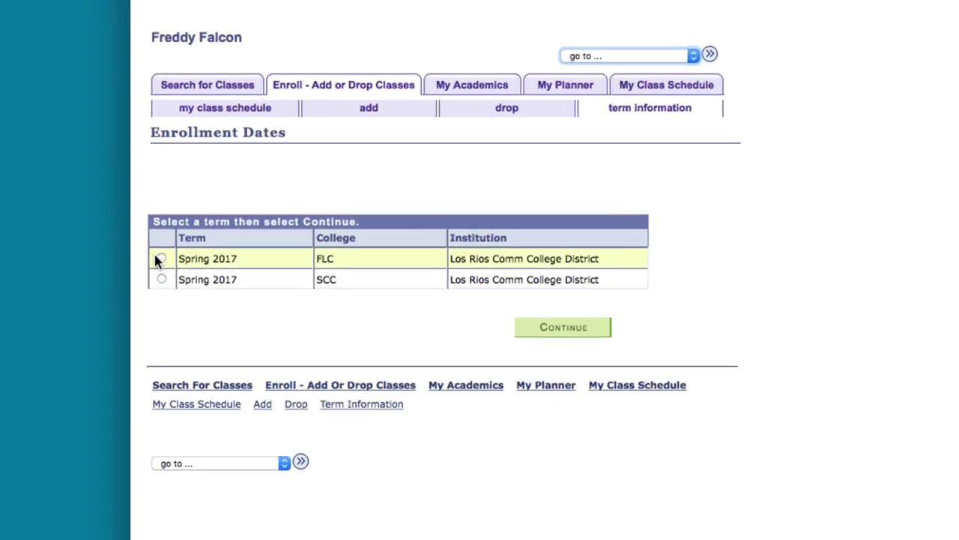
pyautogui.click(160, 259)
pyautogui.click(536, 332)
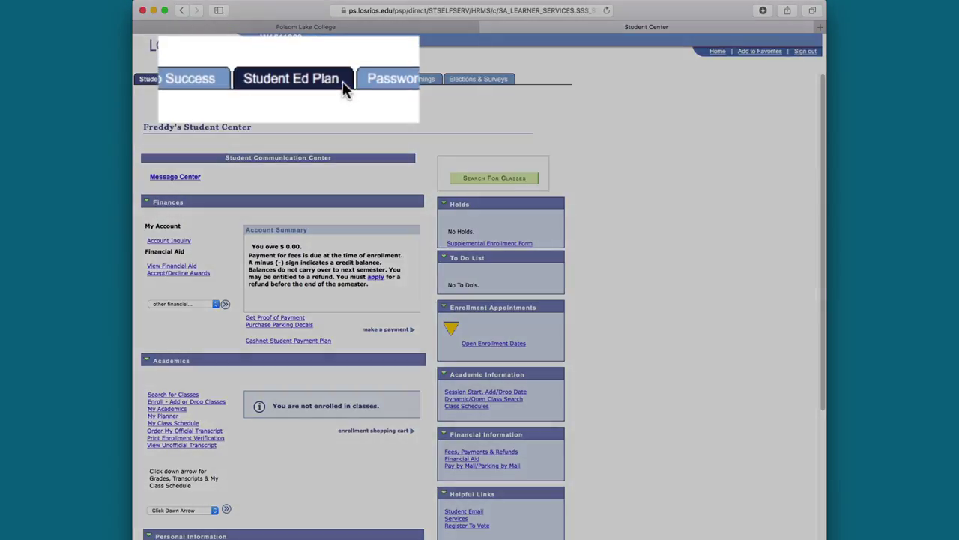
pyautogui.click(342, 82)
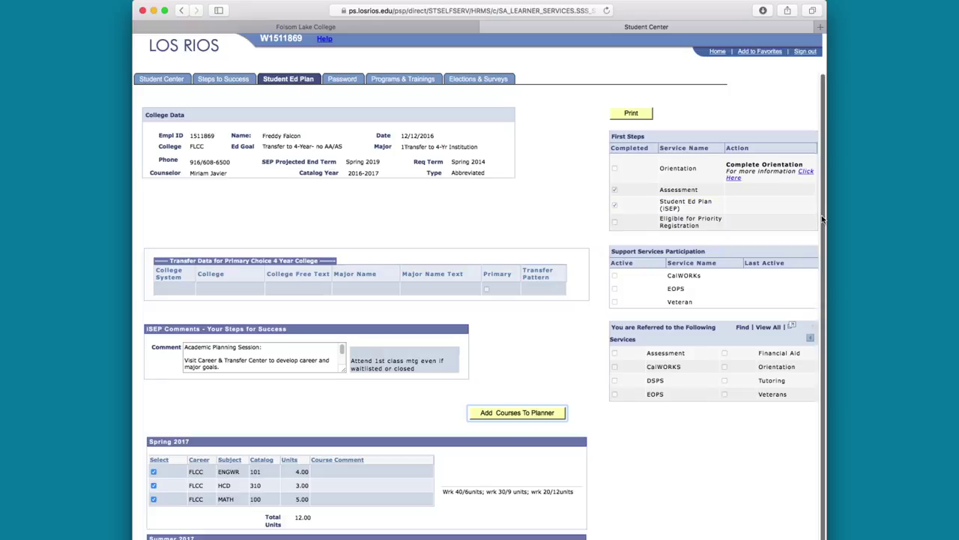
pyautogui.scroll(-3, 806, 225)
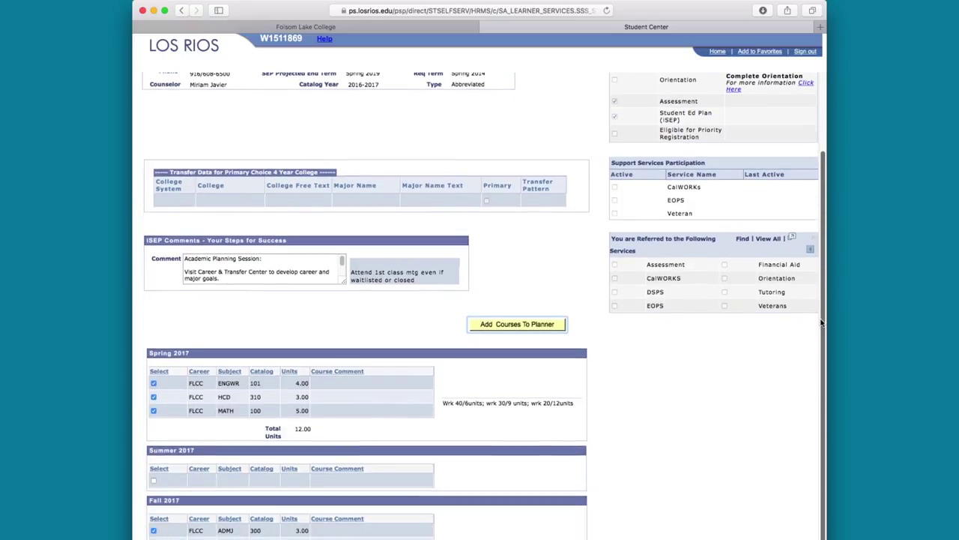
pyautogui.scroll(3, 820, 319)
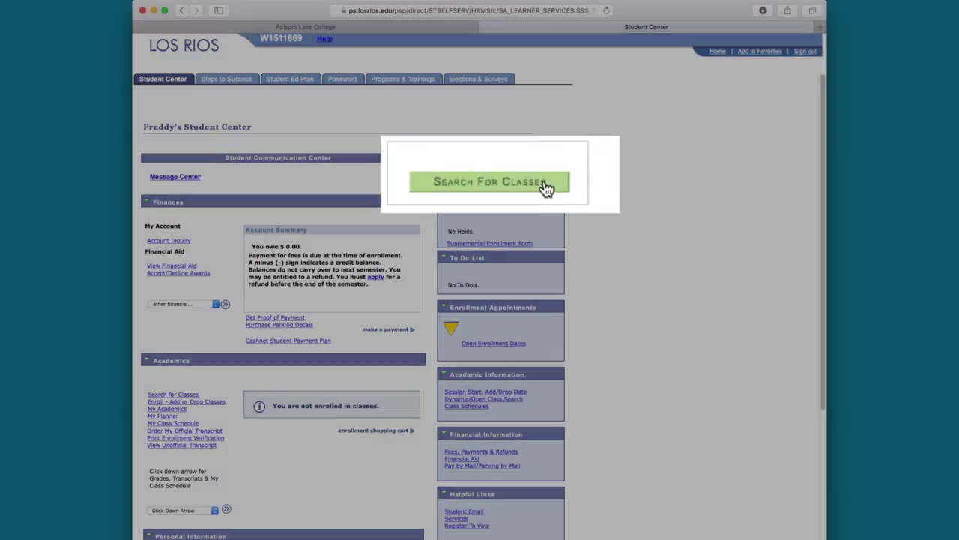
# Search for Spring 2017 Art 402 classes at the FLC college.
pyautogui.click(524, 182)
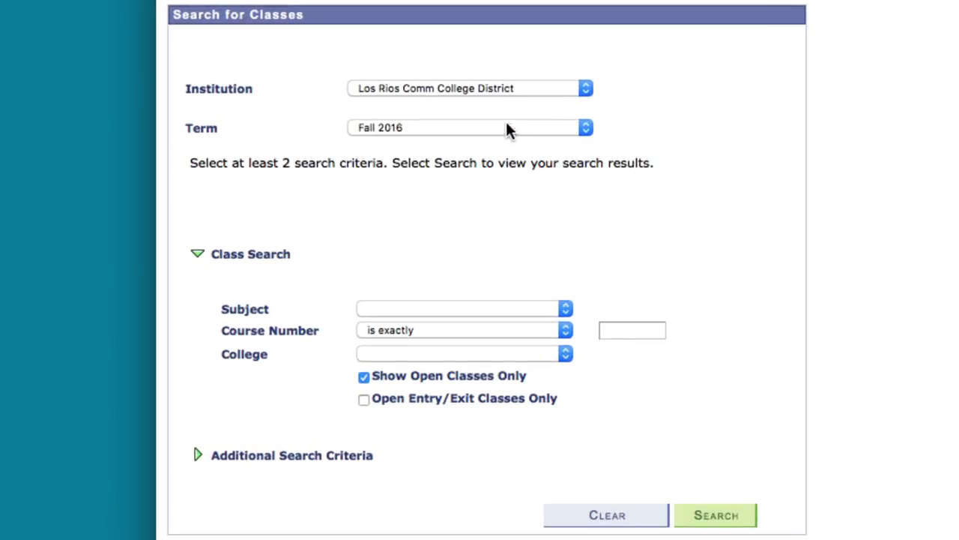
pyautogui.click(335, 249)
pyautogui.click(495, 141)
pyautogui.click(460, 307)
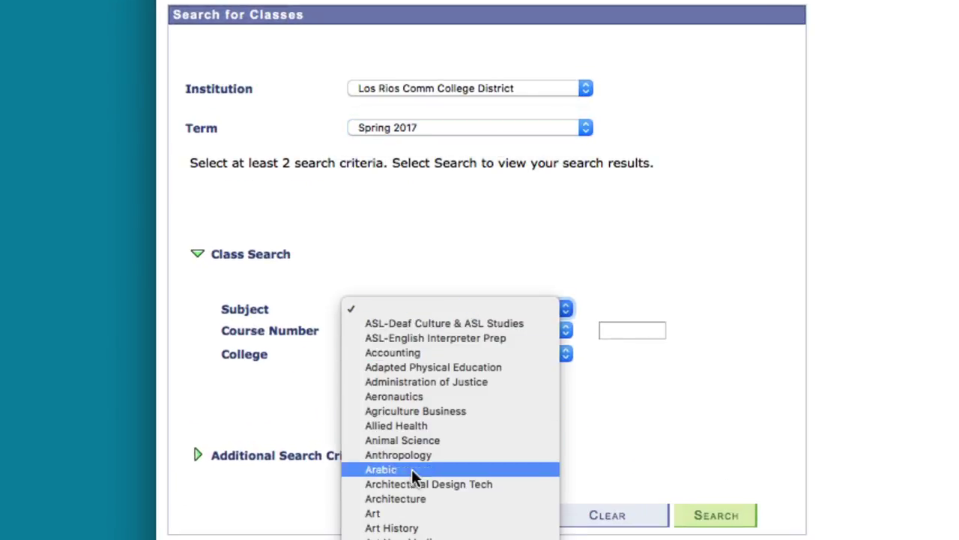
pyautogui.click(405, 353)
pyautogui.click(627, 330)
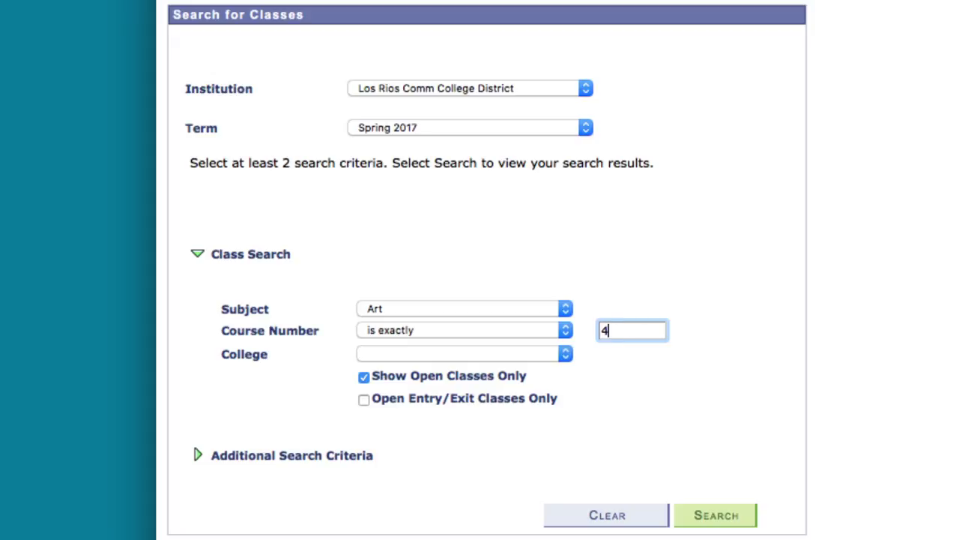
pyautogui.click(523, 352)
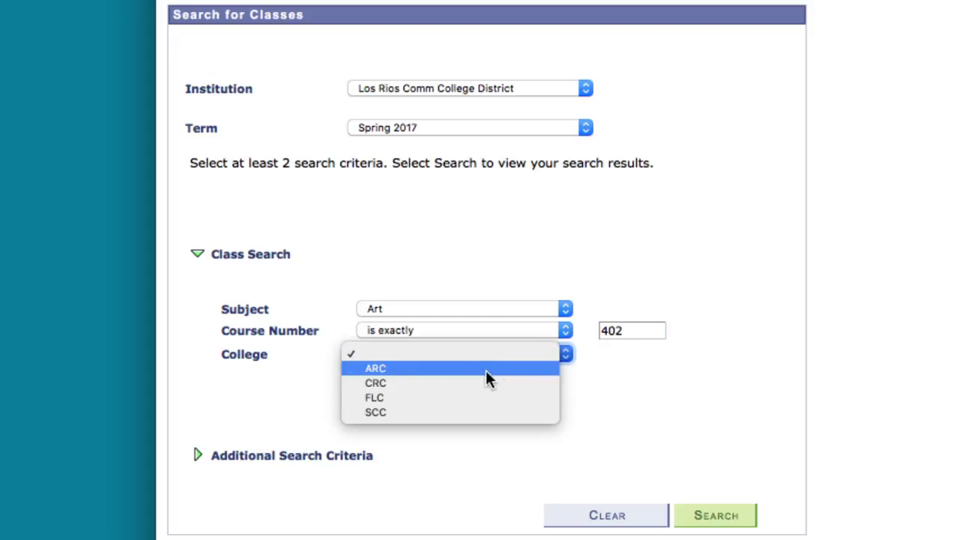
pyautogui.click(457, 396)
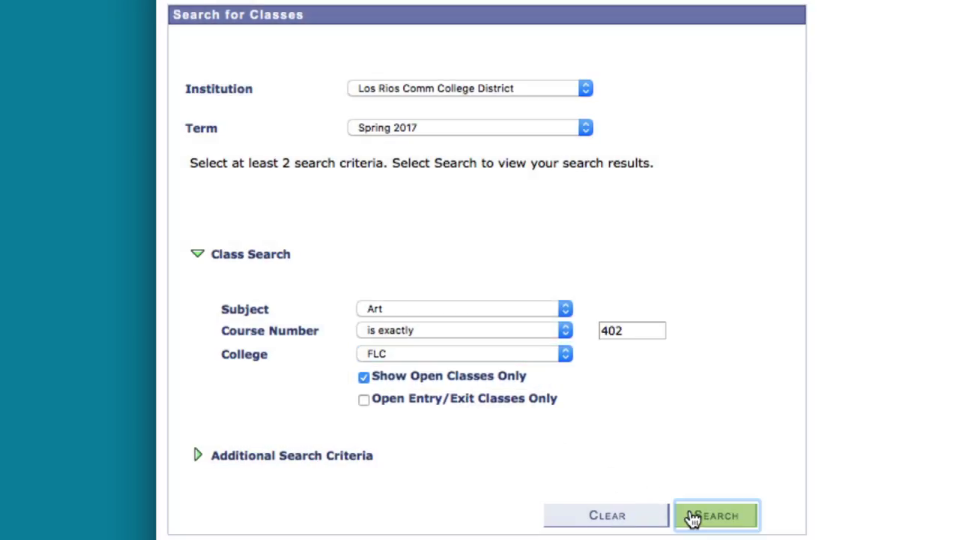
pyautogui.click(690, 516)
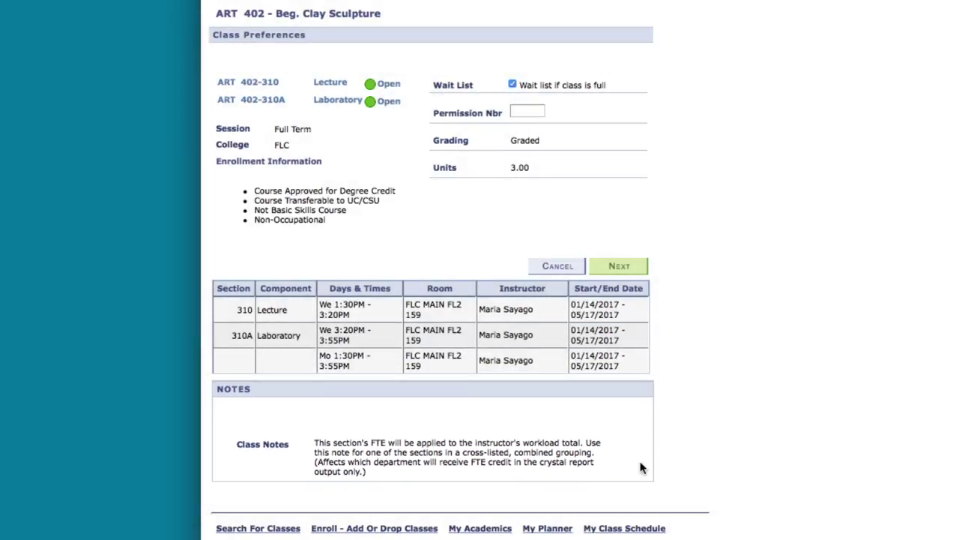
# Add ART 402 to the Spring 2017 cart and select both ART 402-310 and CHEM 421-310.
pyautogui.click(621, 266)
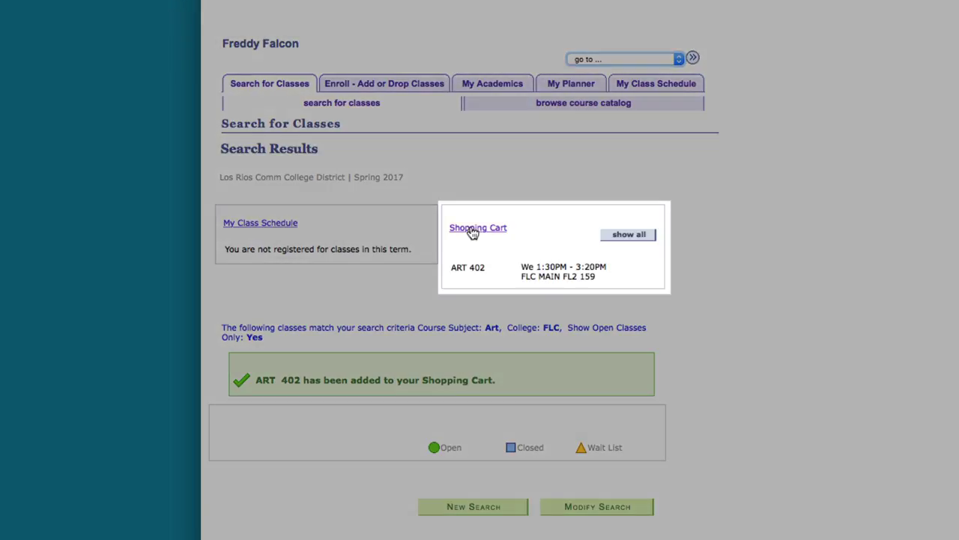
pyautogui.click(472, 233)
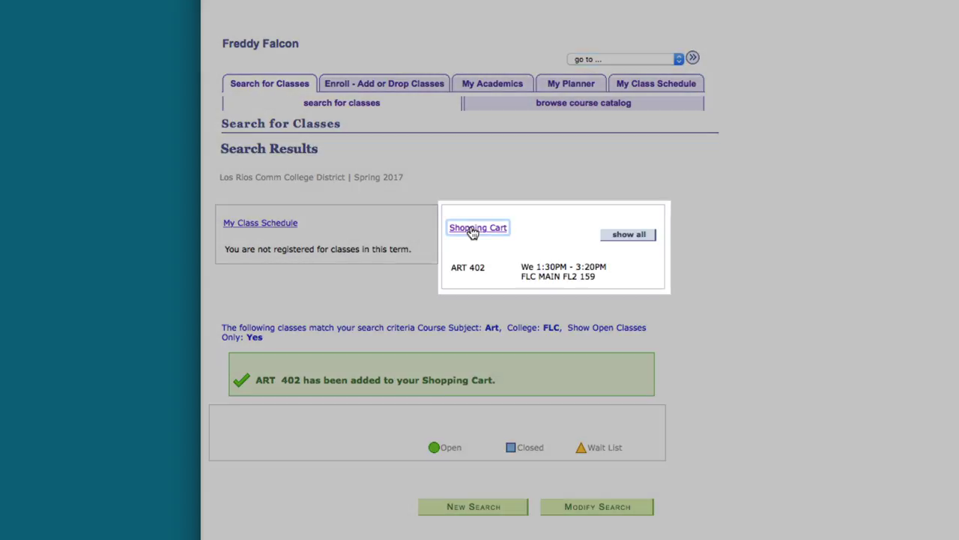
pyautogui.scroll(-5, 382, 420)
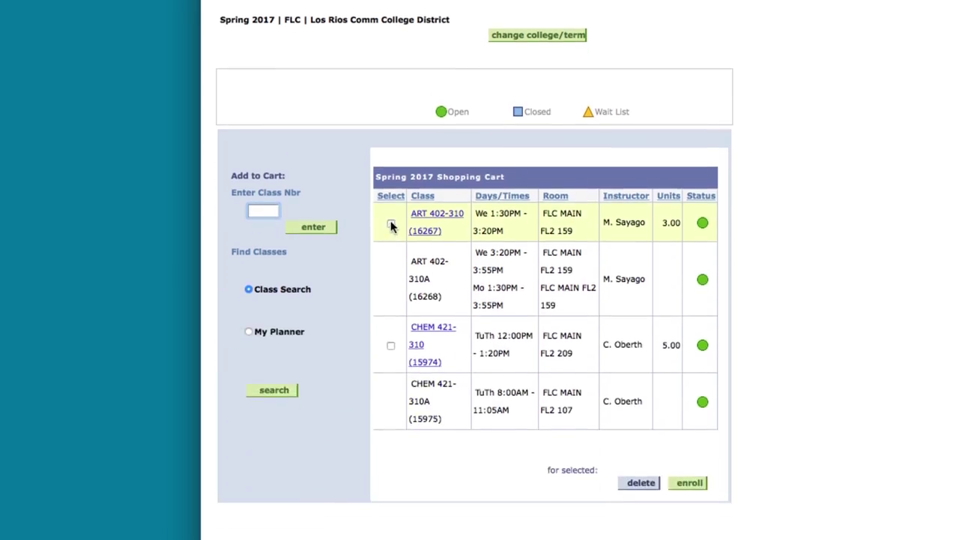
pyautogui.click(390, 225)
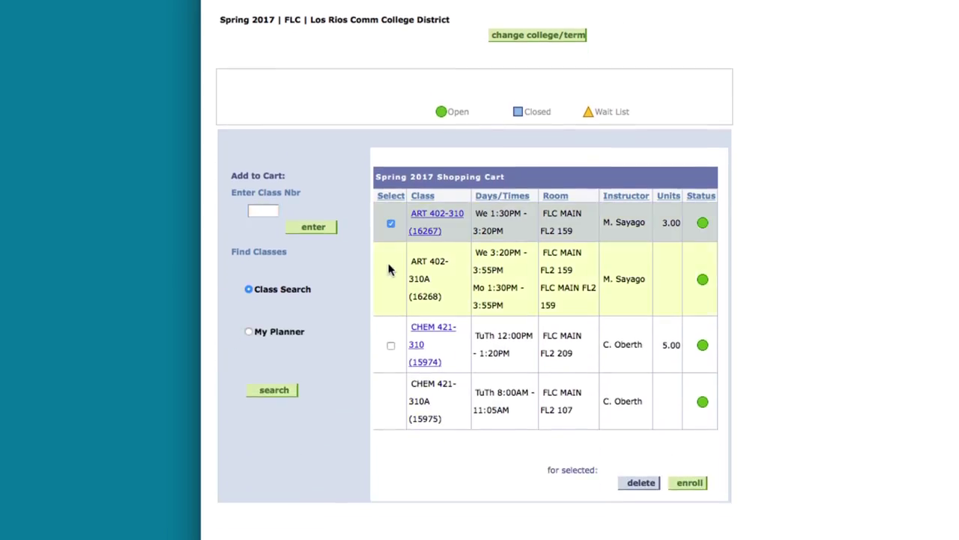
pyautogui.click(390, 345)
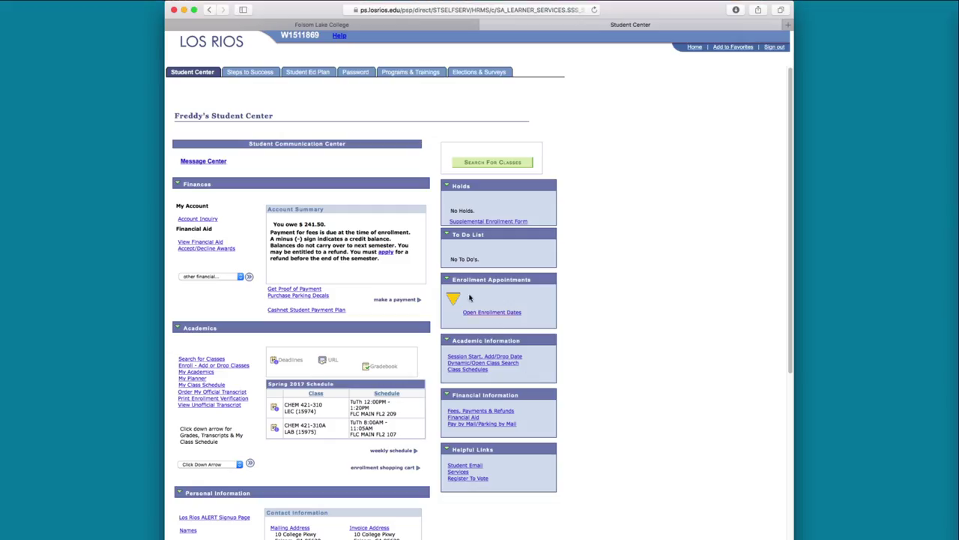
# Browse the Spring 2017 FLC Main Campus Chemistry (CHEM) listings, then go back to the Student Center tab.
pyautogui.click(294, 25)
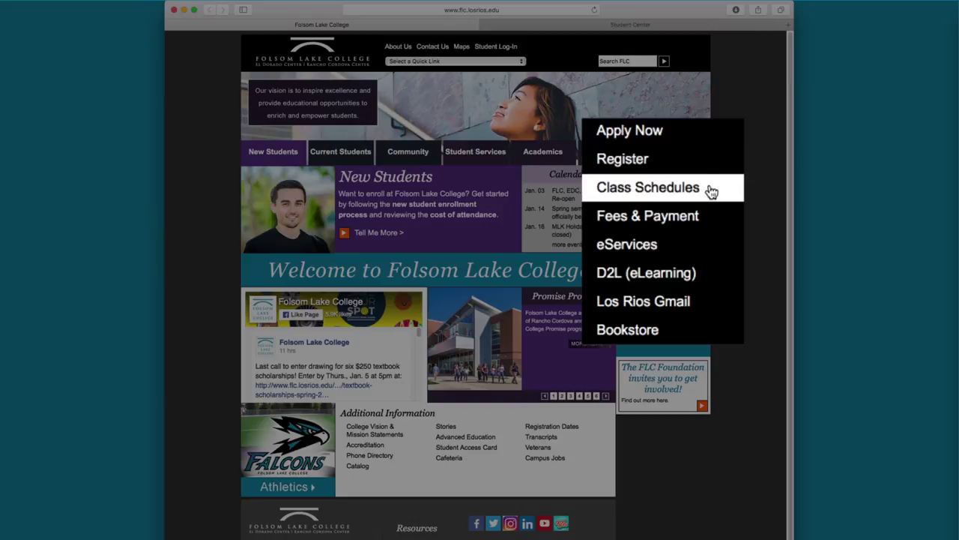
pyautogui.click(709, 189)
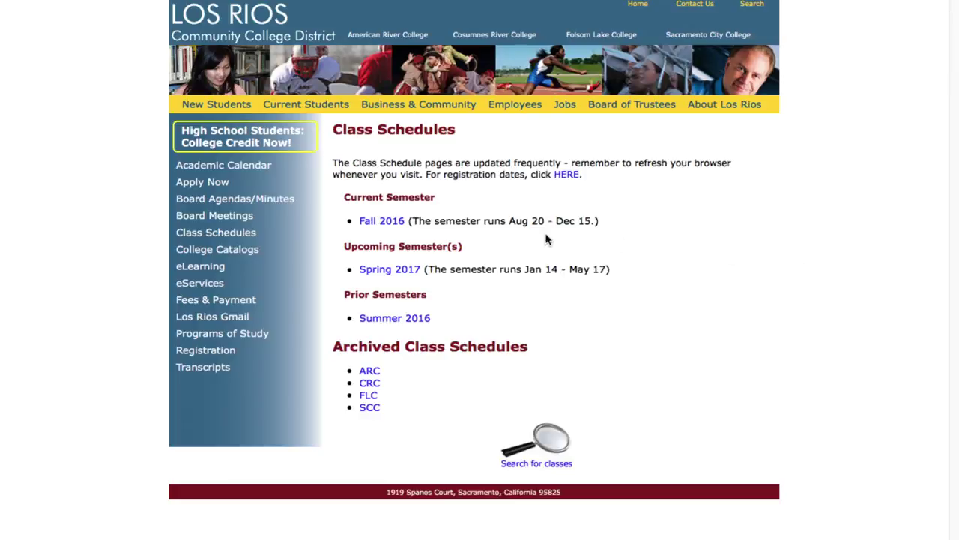
pyautogui.click(394, 268)
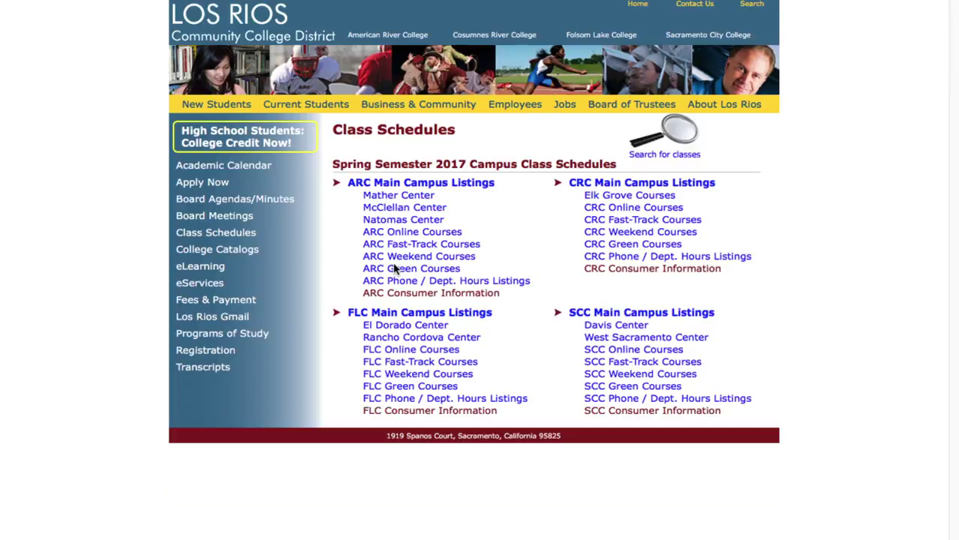
pyautogui.click(391, 312)
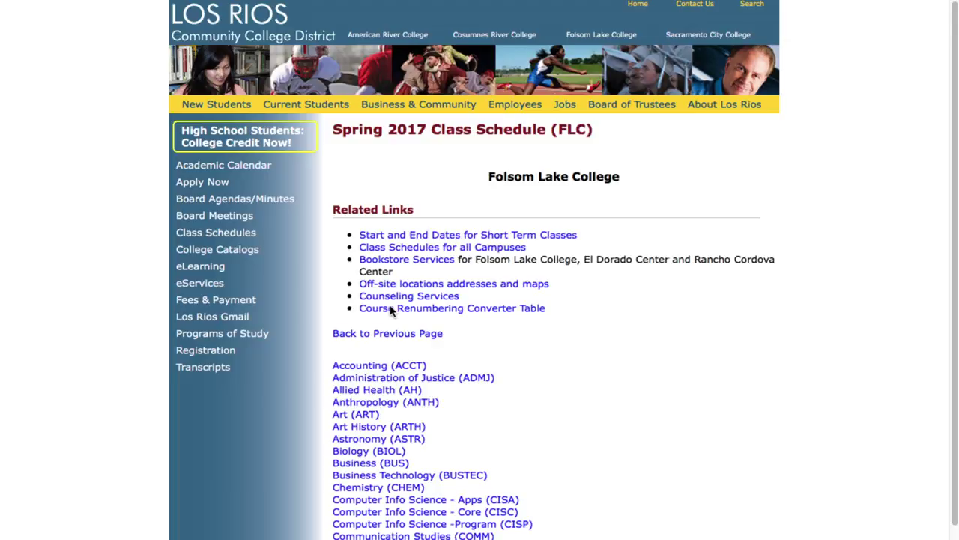
pyautogui.click(374, 489)
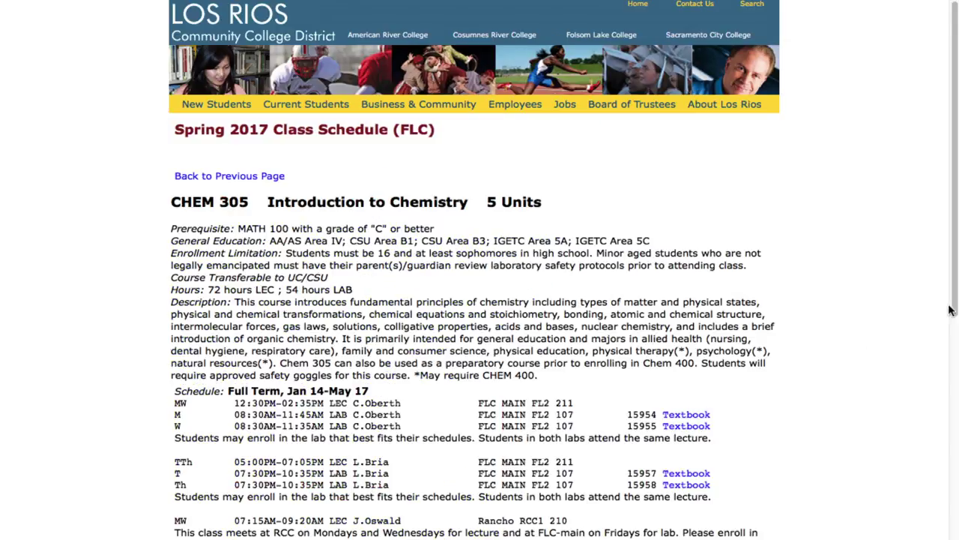
pyautogui.scroll(-15, 955, 246)
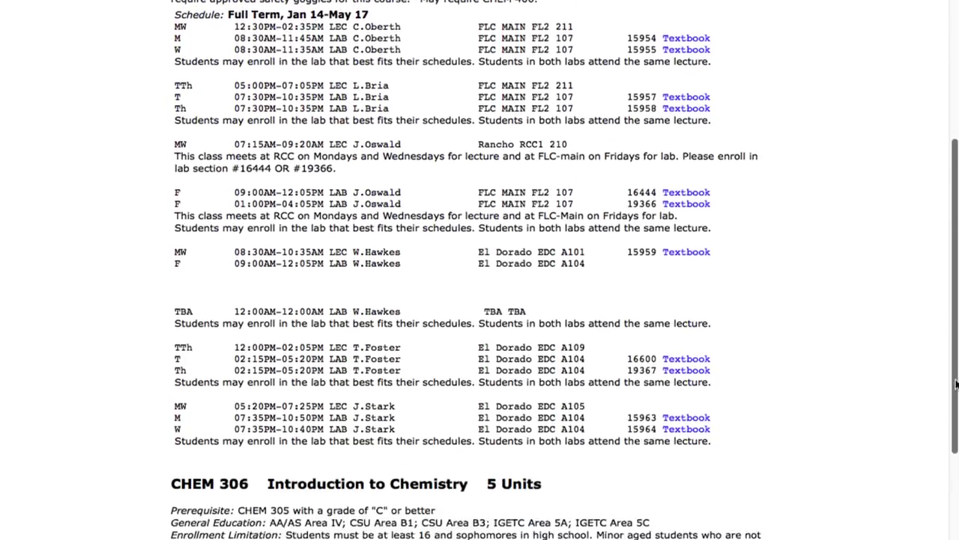
pyautogui.scroll(-1, 479, 270)
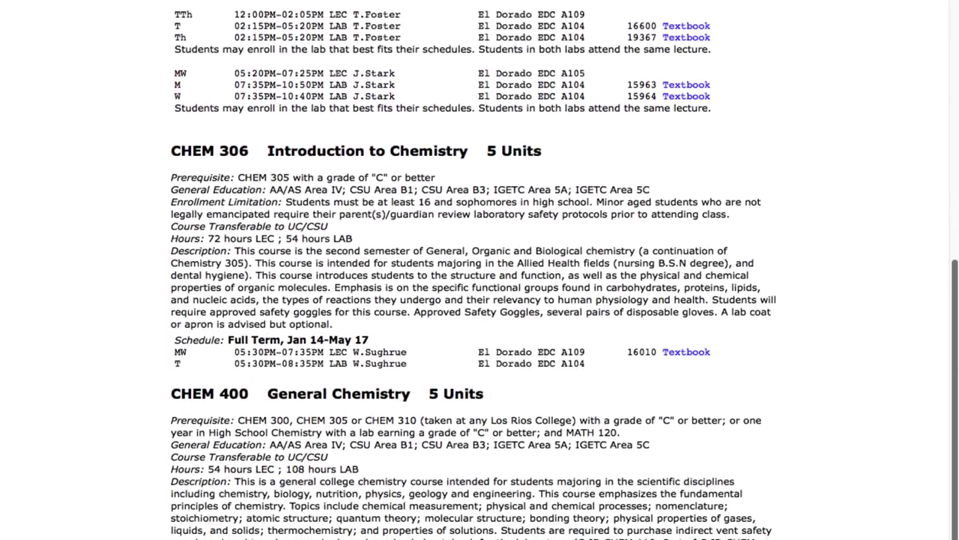
pyautogui.scroll(15, 953, 216)
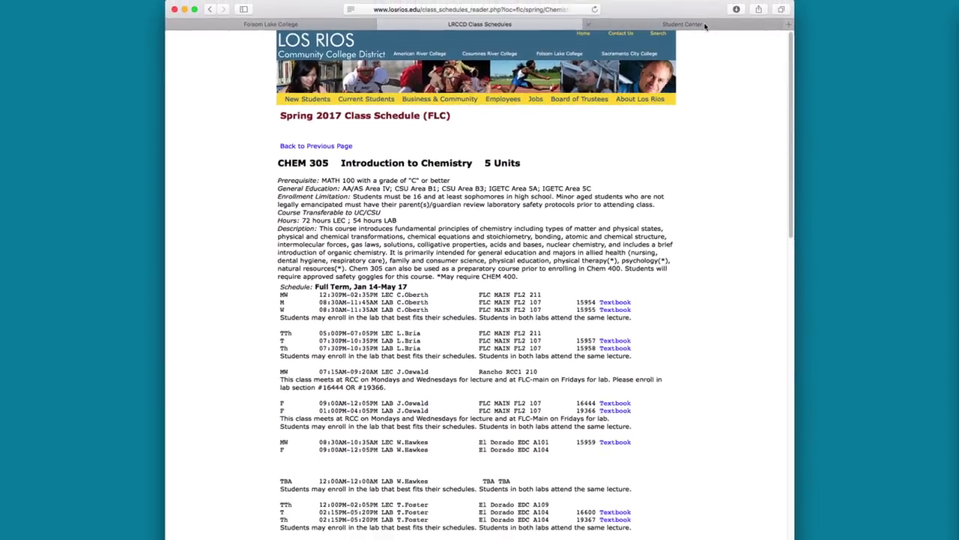
pyautogui.click(705, 25)
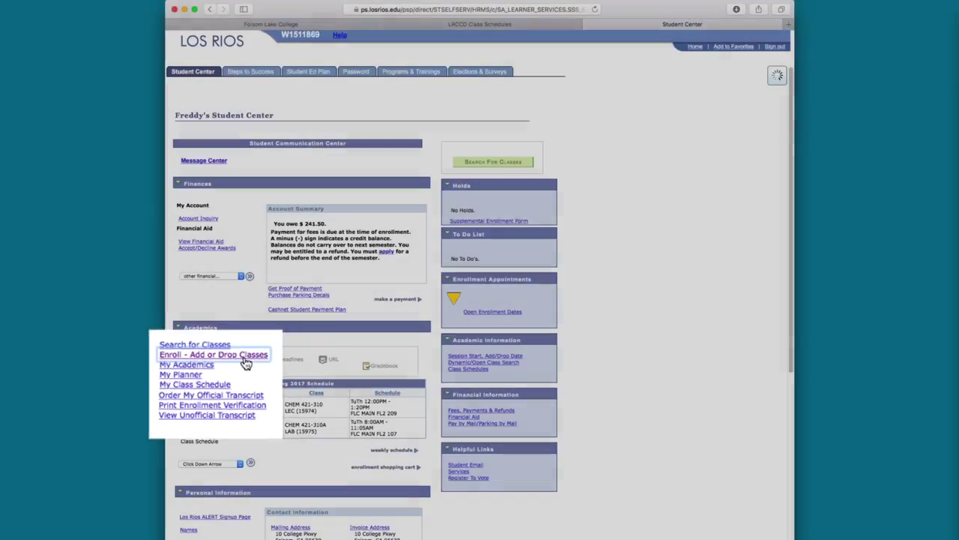
# In Add/Drop for Spring 2017 FLC, delete ENVT 304-350 from the shopping cart.
pyautogui.click(235, 367)
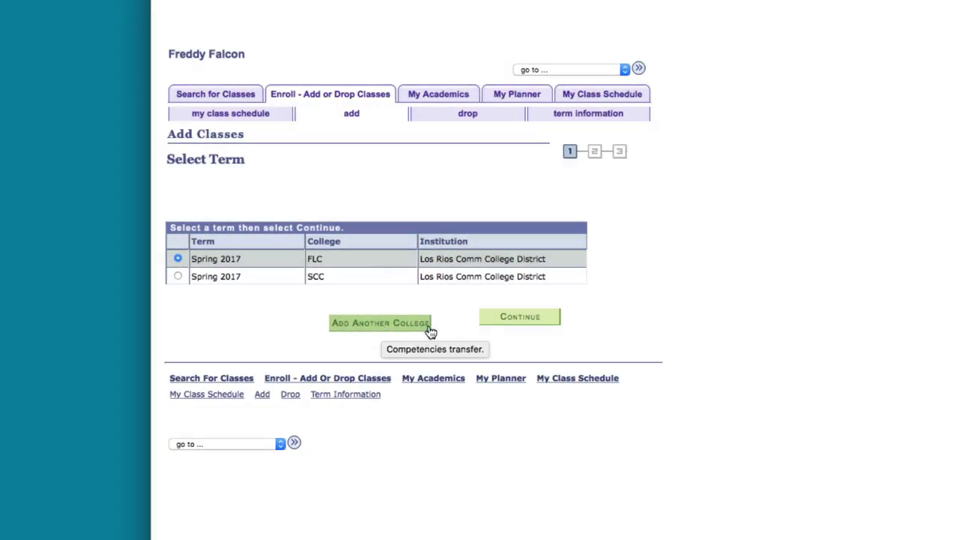
pyautogui.click(553, 321)
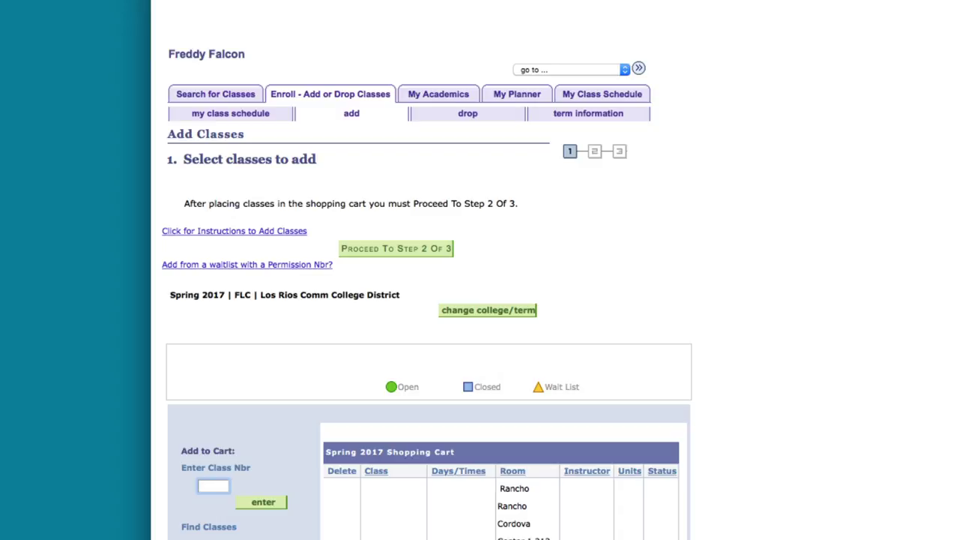
pyautogui.scroll(-5, 427, 300)
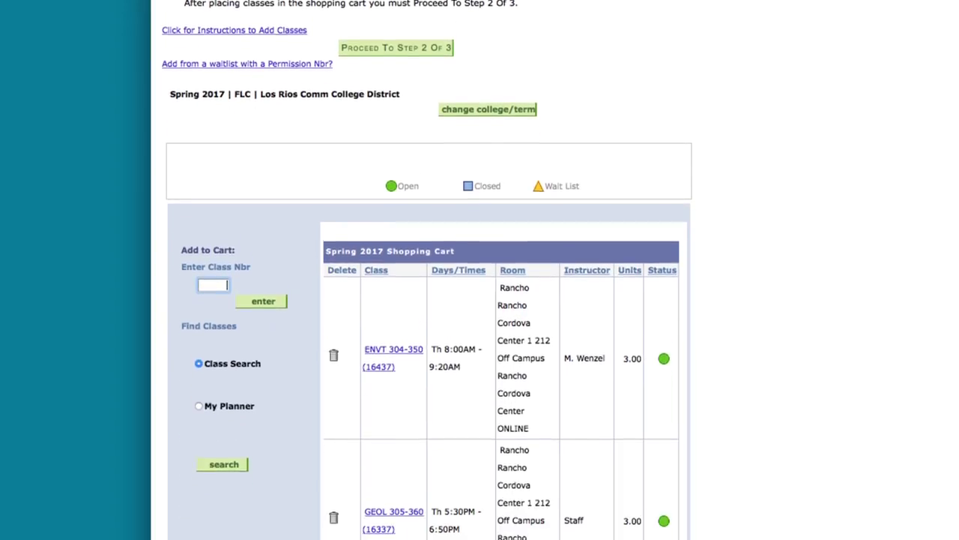
pyautogui.scroll(-1, 427, 300)
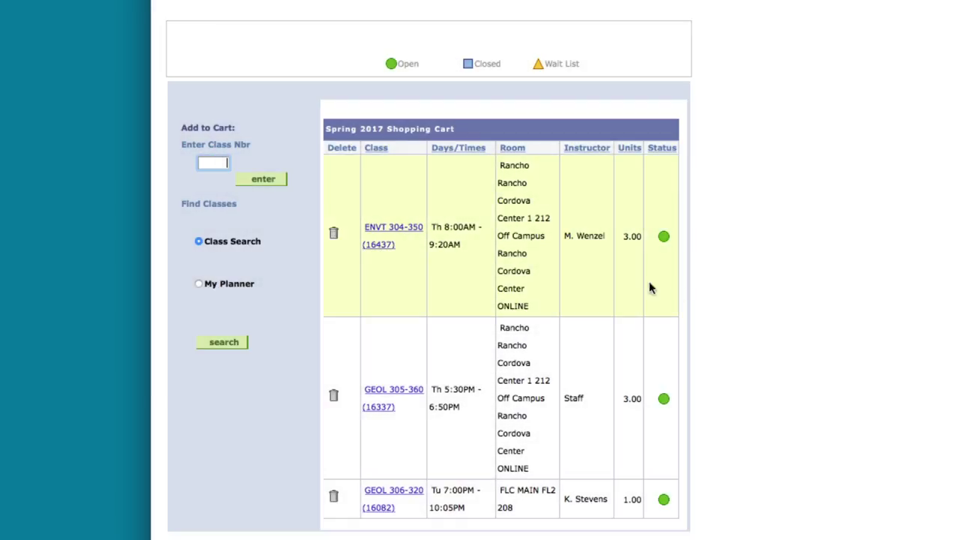
pyautogui.click(334, 232)
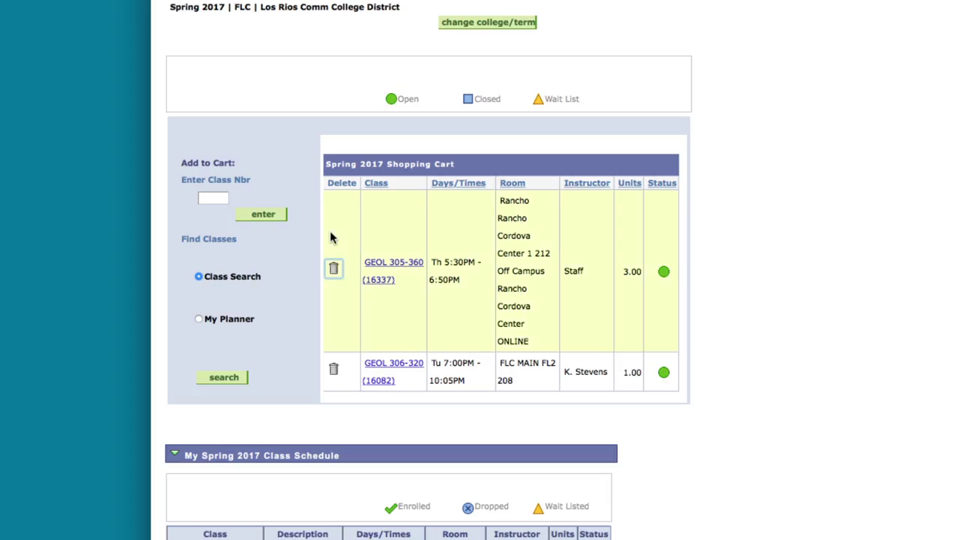
pyautogui.scroll(7, 334, 239)
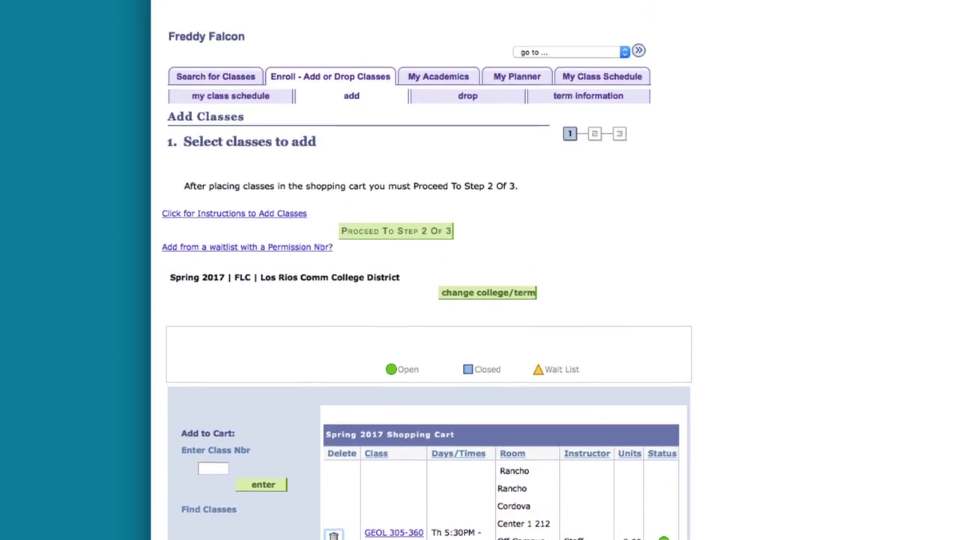
# Confirm the cart and finish enrolling in GEOL 305-360 and GEOL 306-320.
pyautogui.click(436, 255)
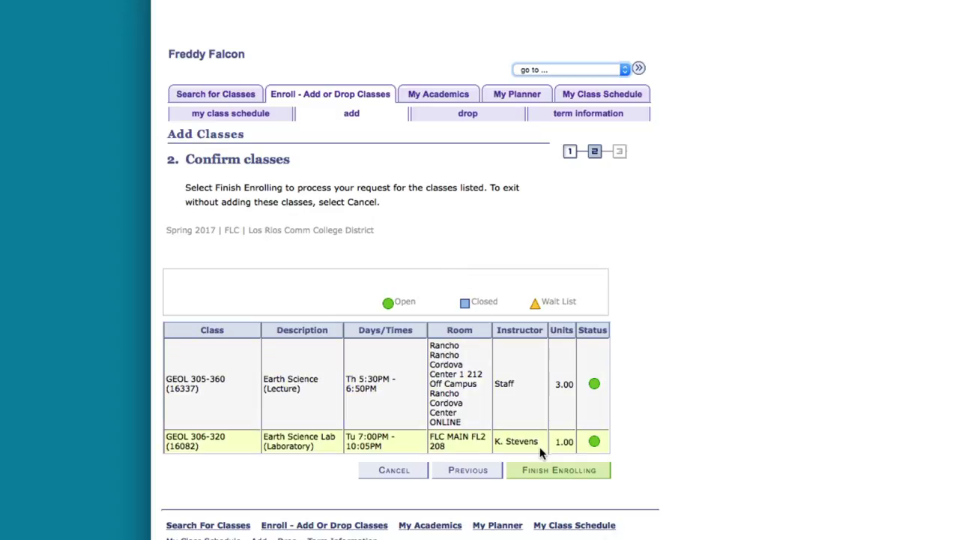
pyautogui.click(558, 470)
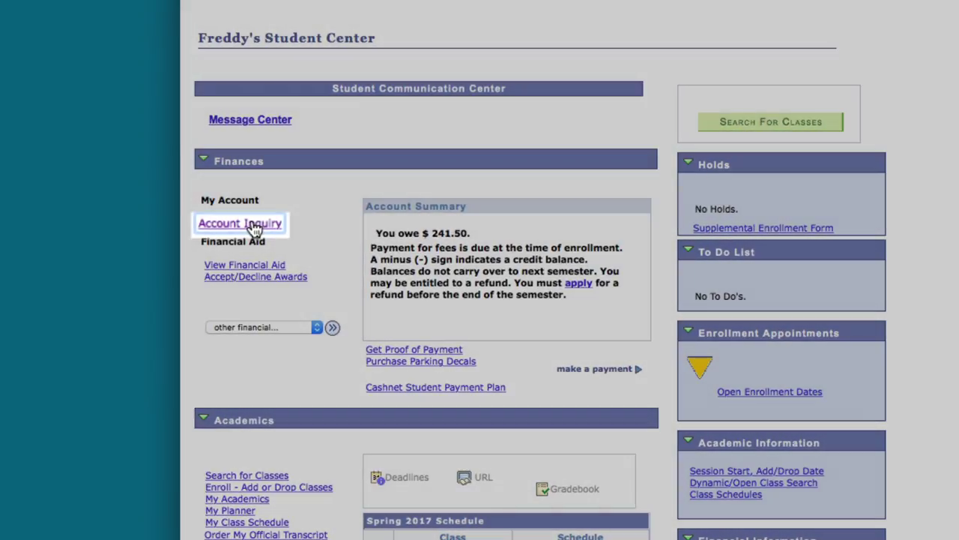
# Open Account Inquiry and start paying the $241.50 Spring 2017 balance.
pyautogui.click(256, 227)
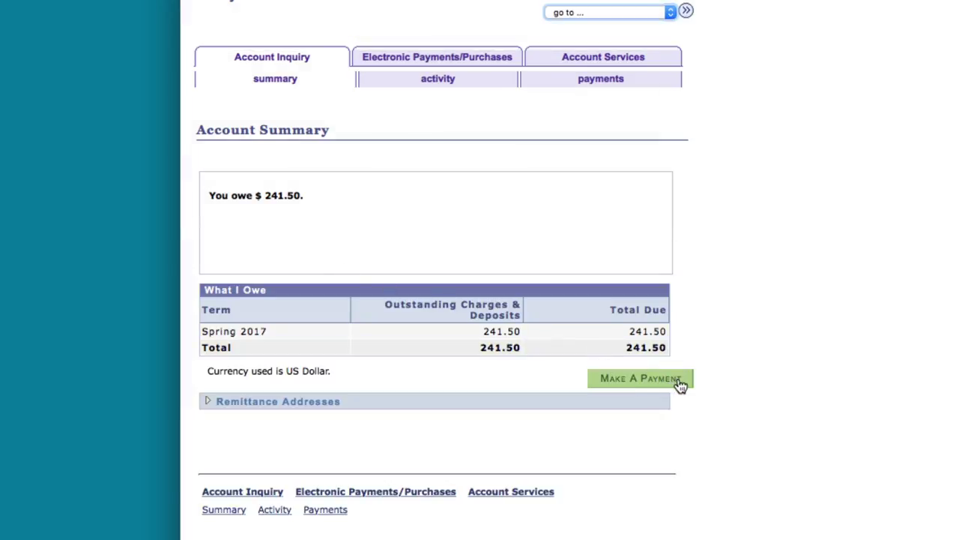
pyautogui.click(688, 382)
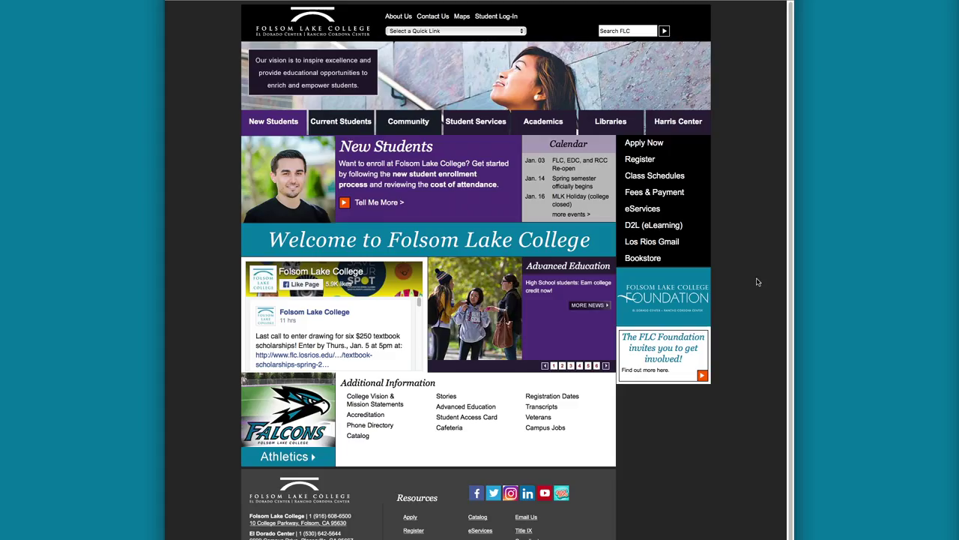
# Log in to the Google Apps portal with the student ID and password, then open Los Rios Gmail.
pyautogui.click(687, 242)
pyautogui.write('W1234567')
pyautogui.press('Tab')
pyautogui.click(474, 206)
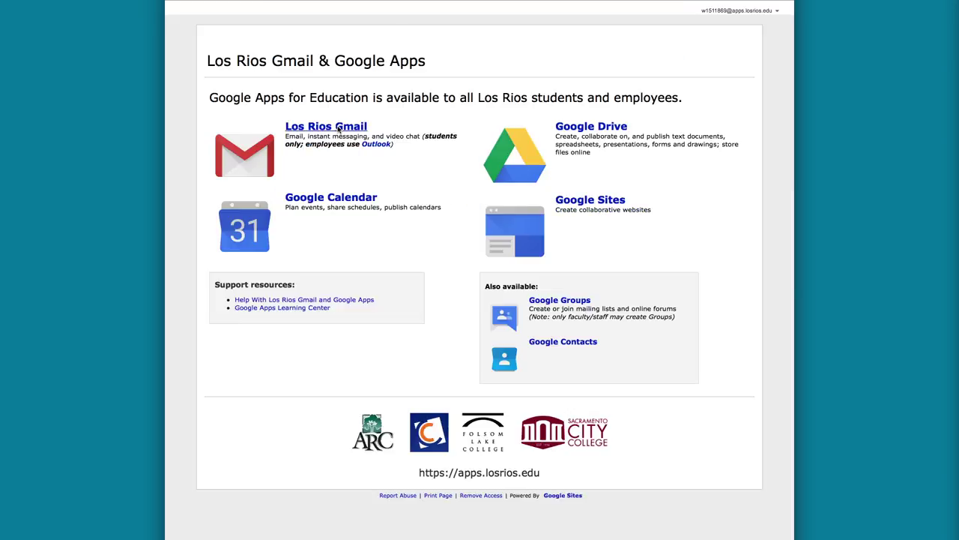
pyautogui.click(338, 128)
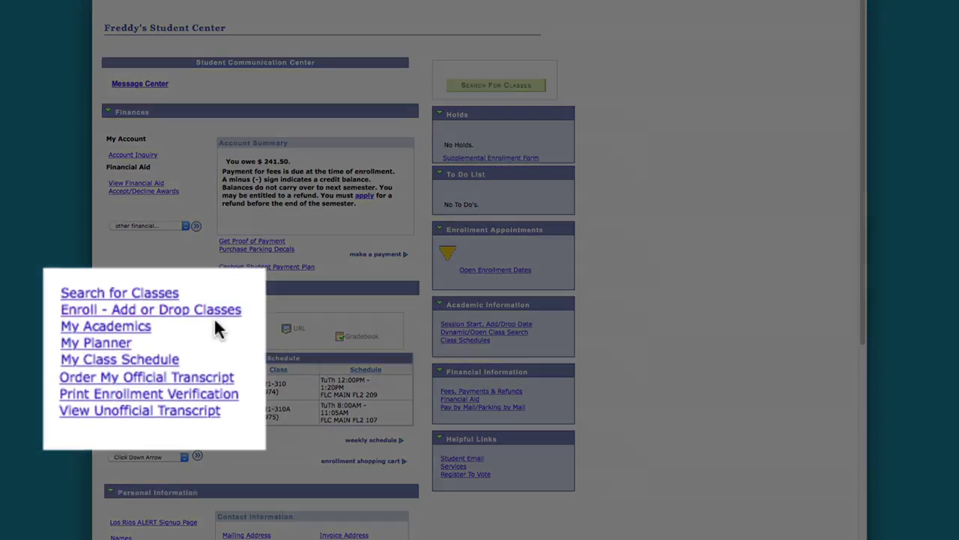
# Choose the Spring 2017 FLC term, mark waitlisted ART 402-310 Beg. Clay Sculpture, and finish dropping it.
pyautogui.click(206, 322)
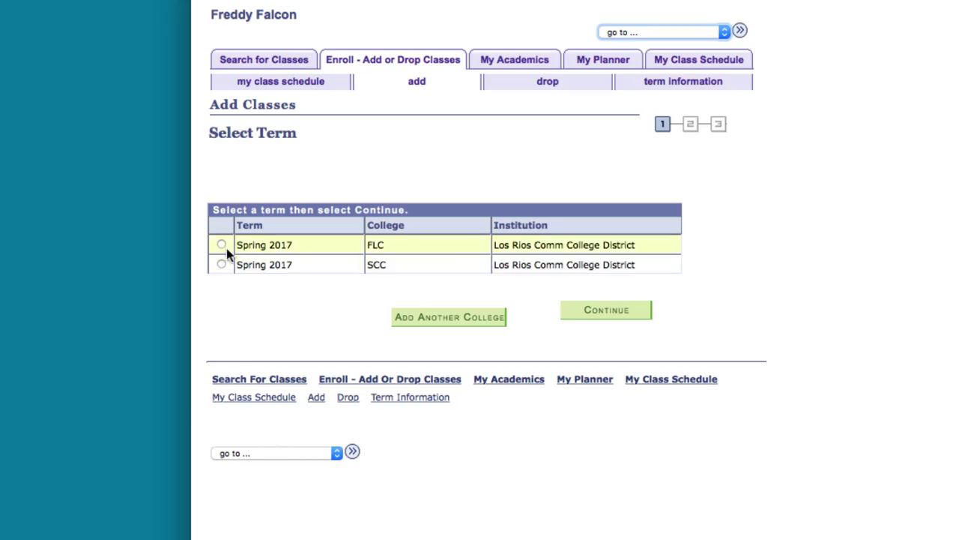
pyautogui.click(112, 170)
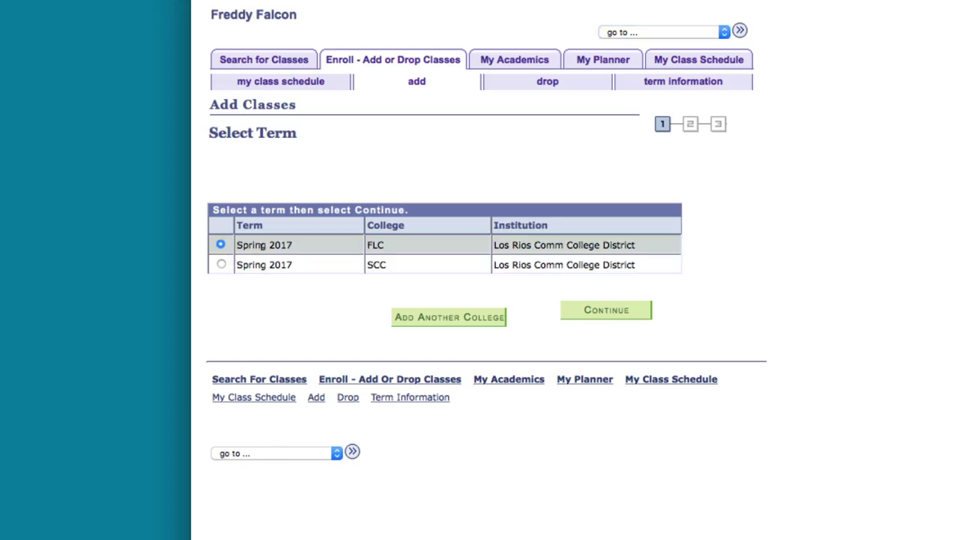
pyautogui.click(569, 315)
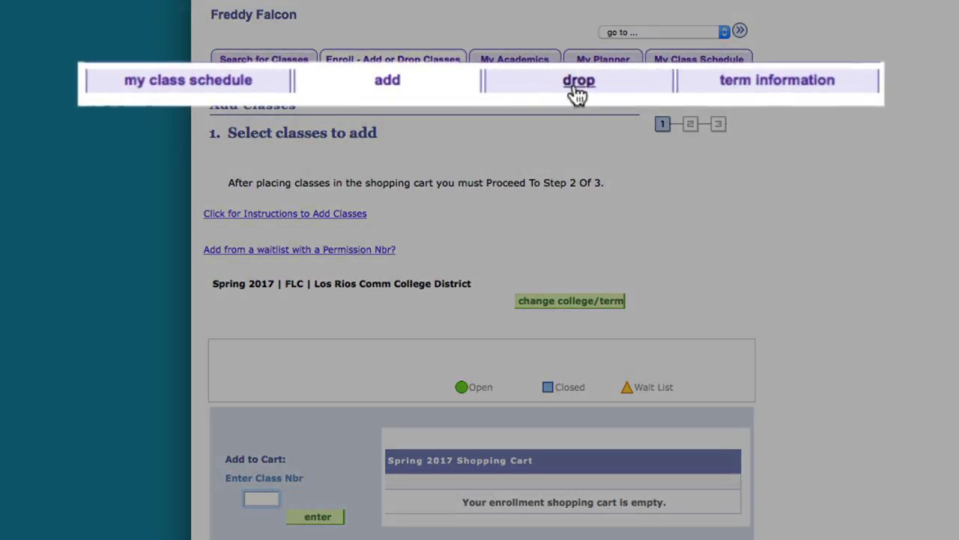
pyautogui.click(558, 82)
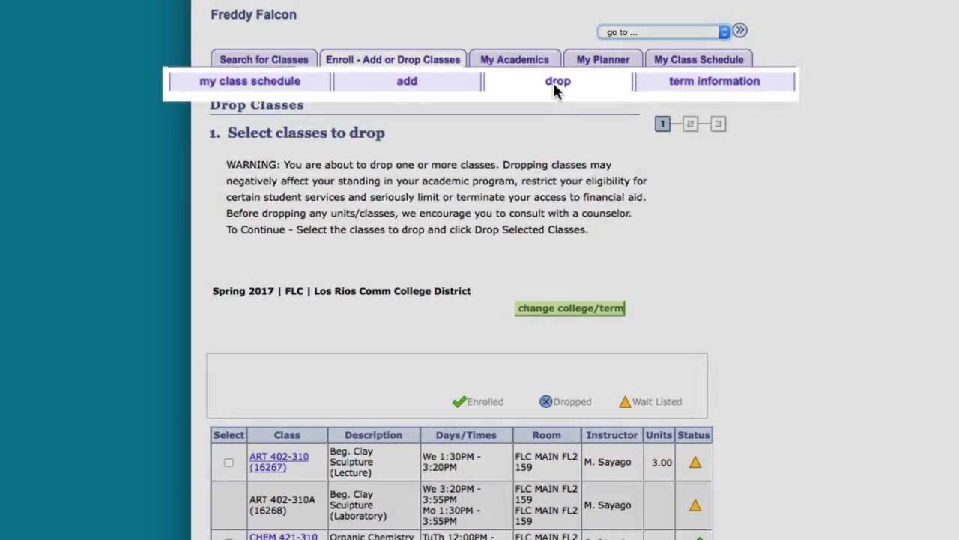
pyautogui.scroll(-2, 547, 60)
pyautogui.scroll(-3, 262, 133)
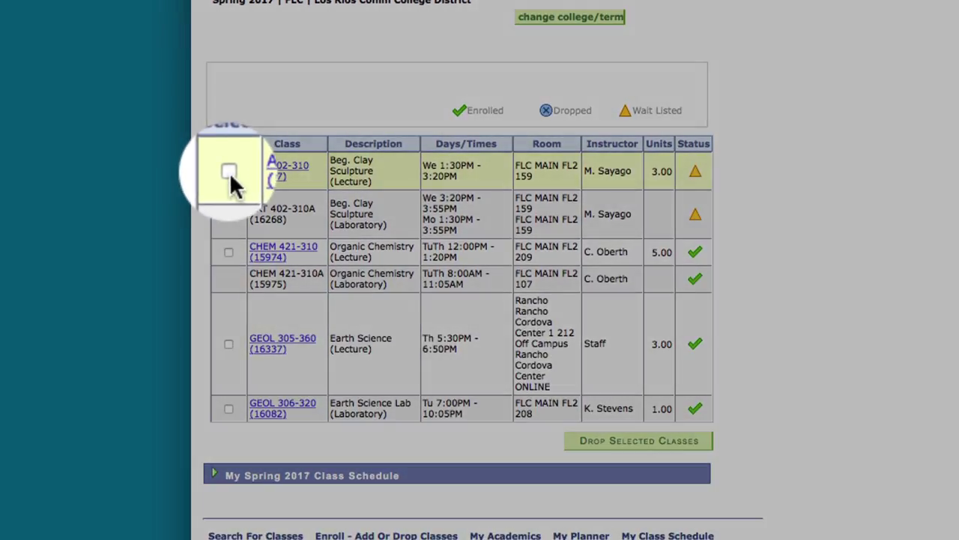
pyautogui.click(229, 171)
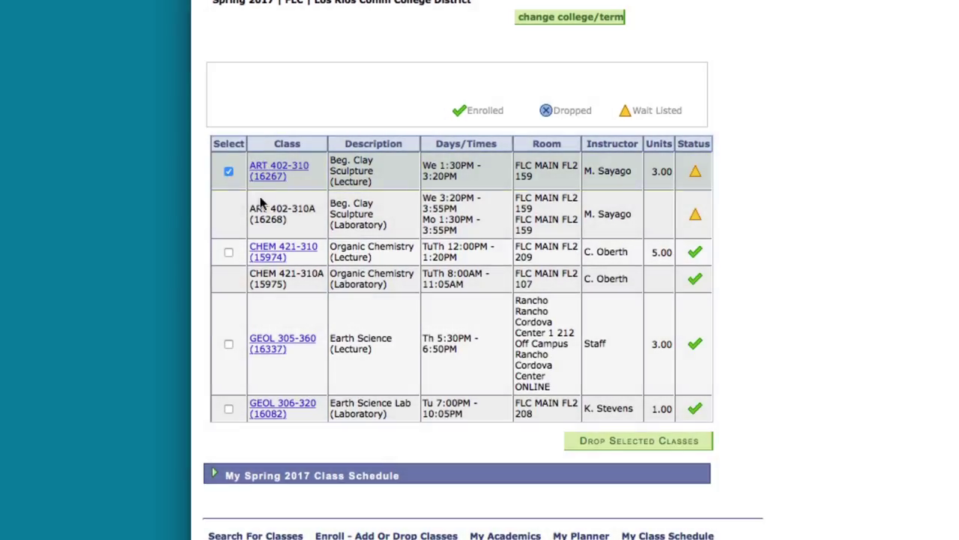
pyautogui.click(694, 447)
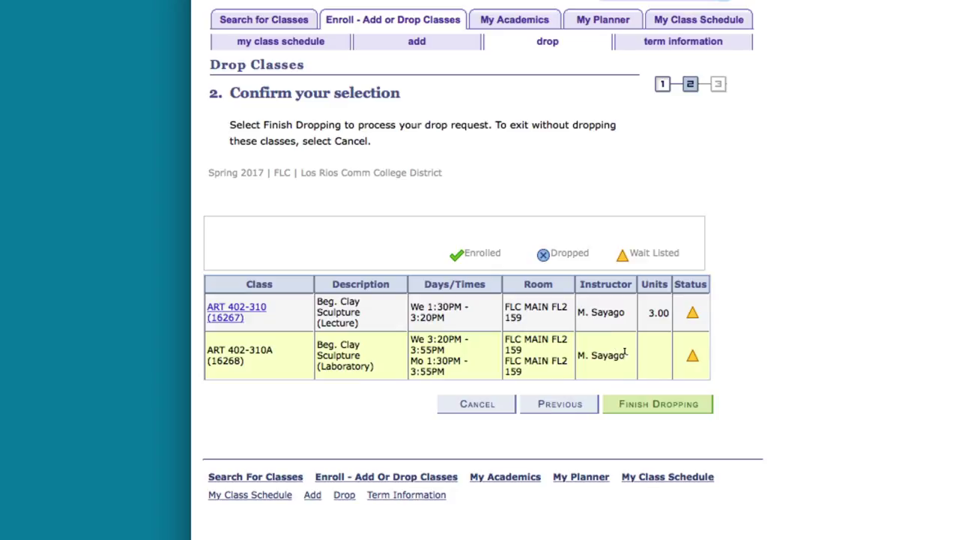
pyautogui.click(707, 409)
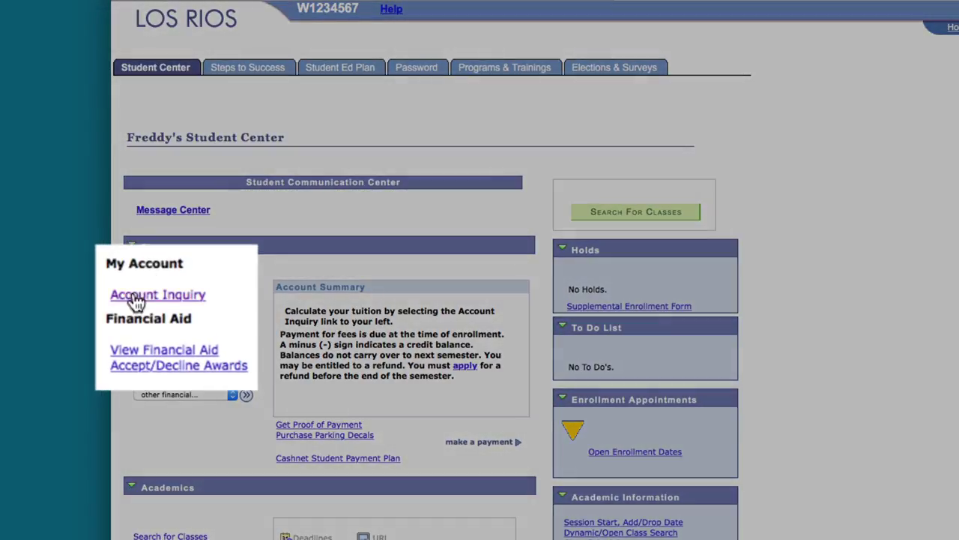
pyautogui.click(150, 303)
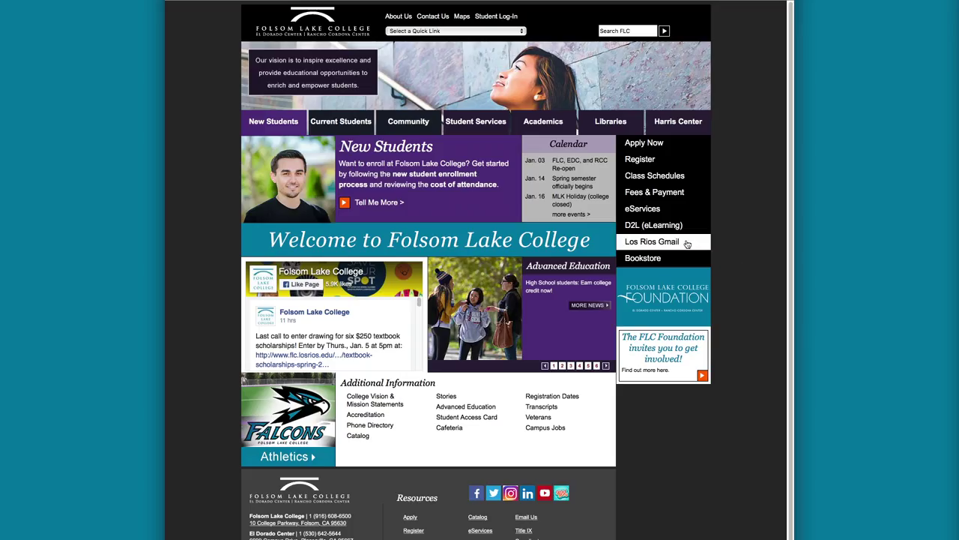
# Sign in to the Los Rios Google Apps portal and open the Los Rios Gmail inbox.
pyautogui.click(652, 242)
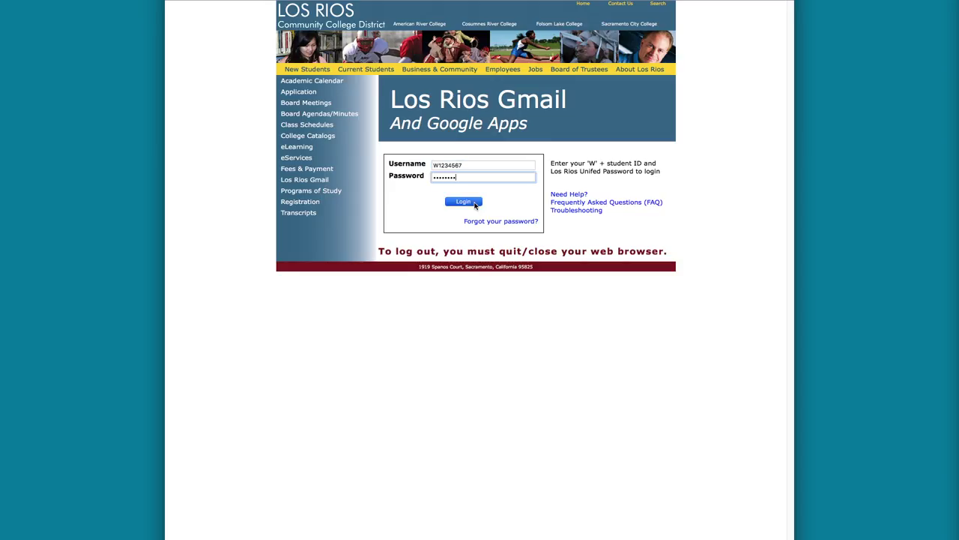
pyautogui.click(474, 204)
pyautogui.click(338, 130)
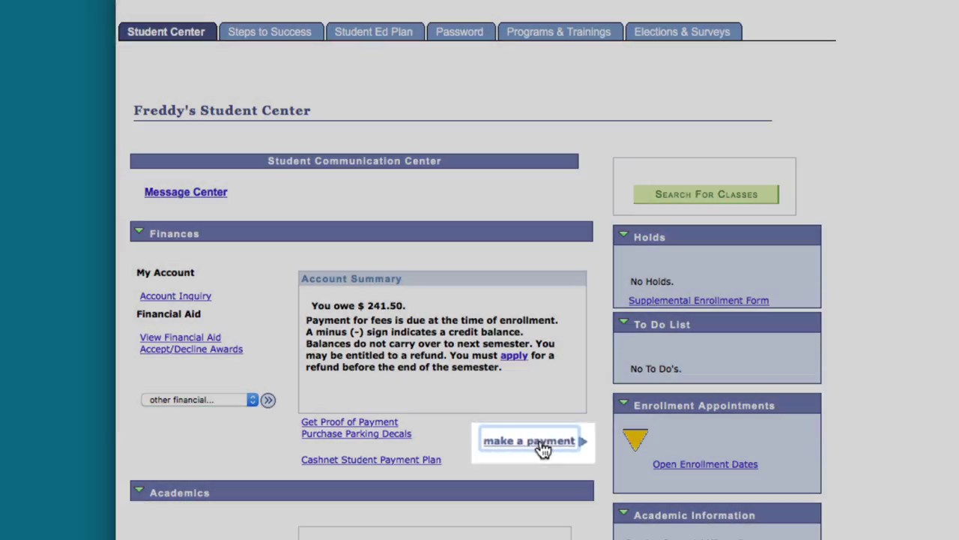
# Start a payment, accept the full $241.50 amount, and continue to the secure payment form.
pyautogui.click(545, 448)
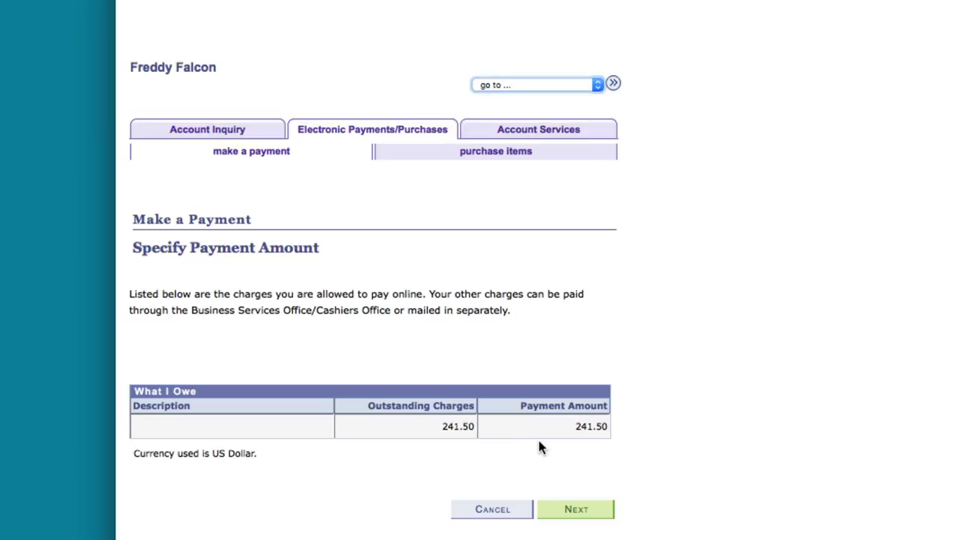
pyautogui.click(610, 509)
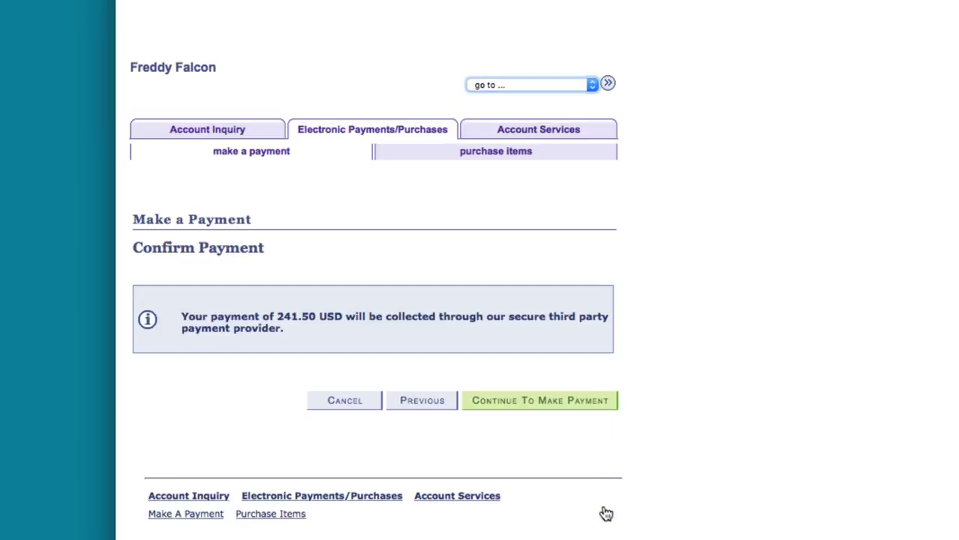
pyautogui.click(612, 405)
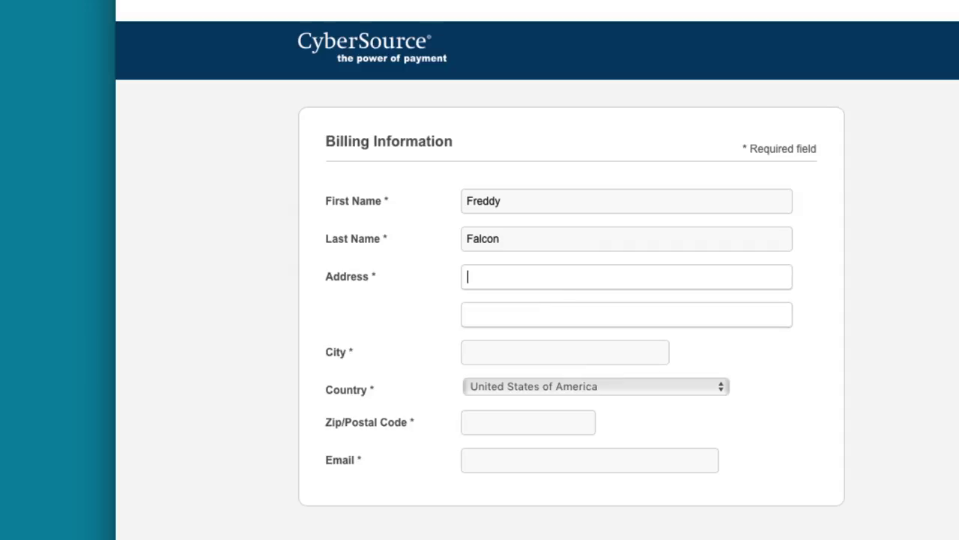
# Fill in the billing city, zip code and e-mail address, then begin entering the card number.
pyautogui.write('Folsom')
pyautogui.press('Tab')
pyautogui.write('95630')
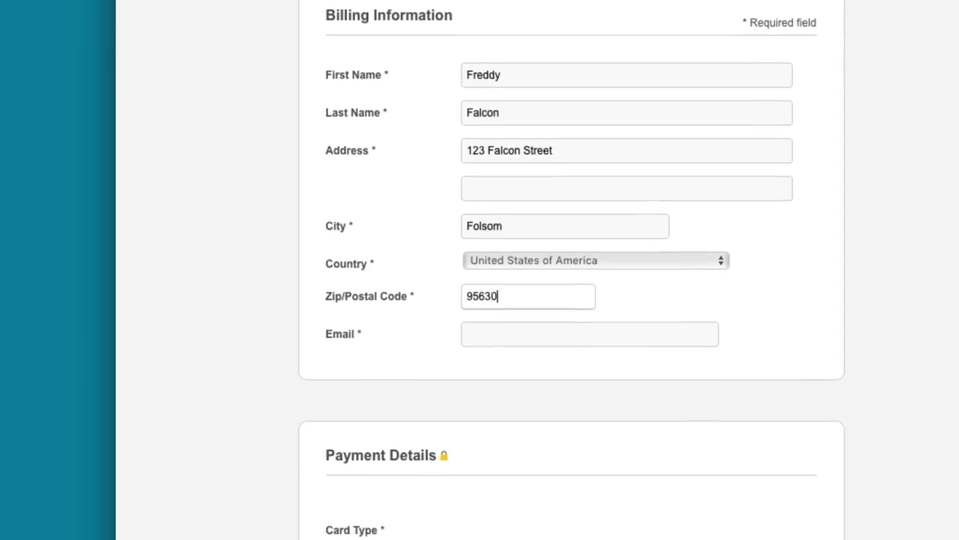
pyautogui.press('Tab')
pyautogui.scroll(-1, 866, 156)
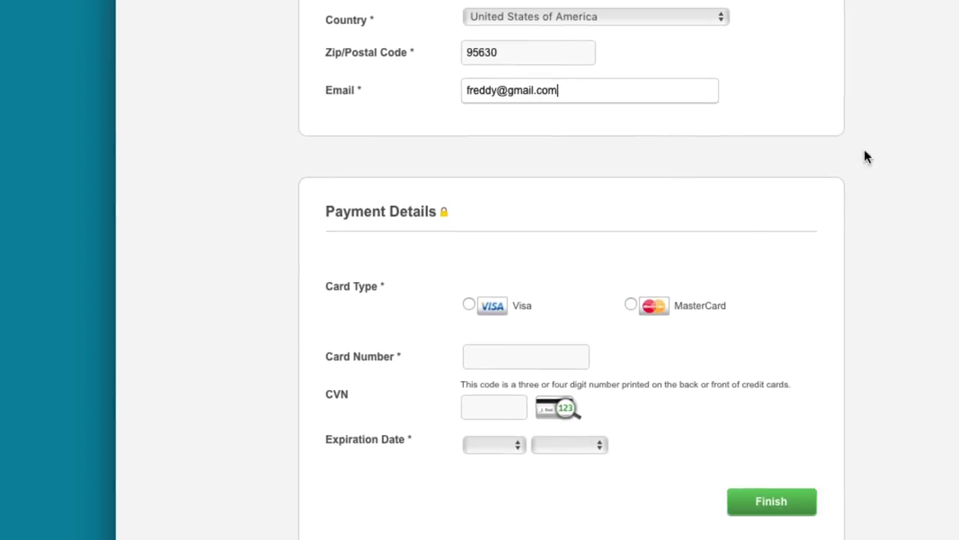
pyautogui.write('4448-xxxx-xxxx')
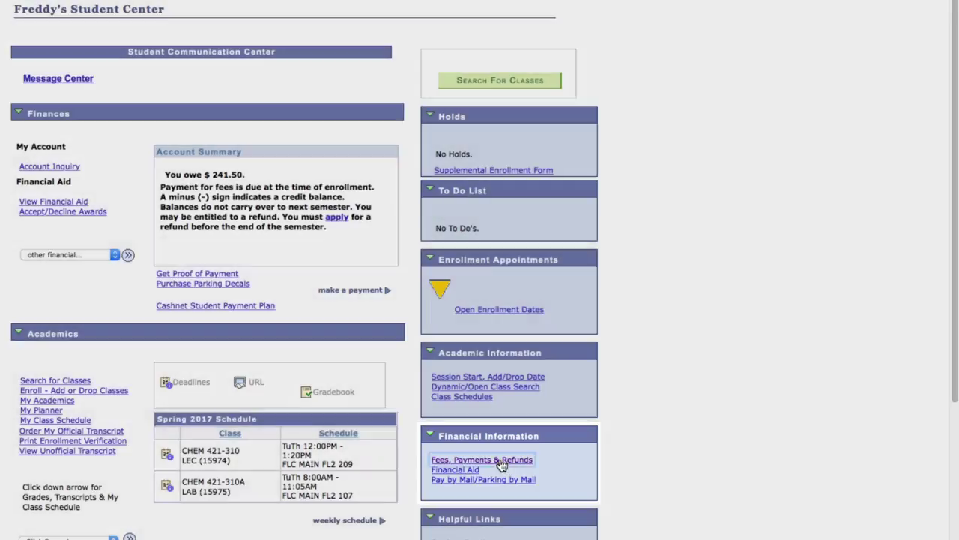
# Go from Fees, Payments & Refunds to the Academic Calendar and show the Spring 2017 dates.
pyautogui.click(501, 465)
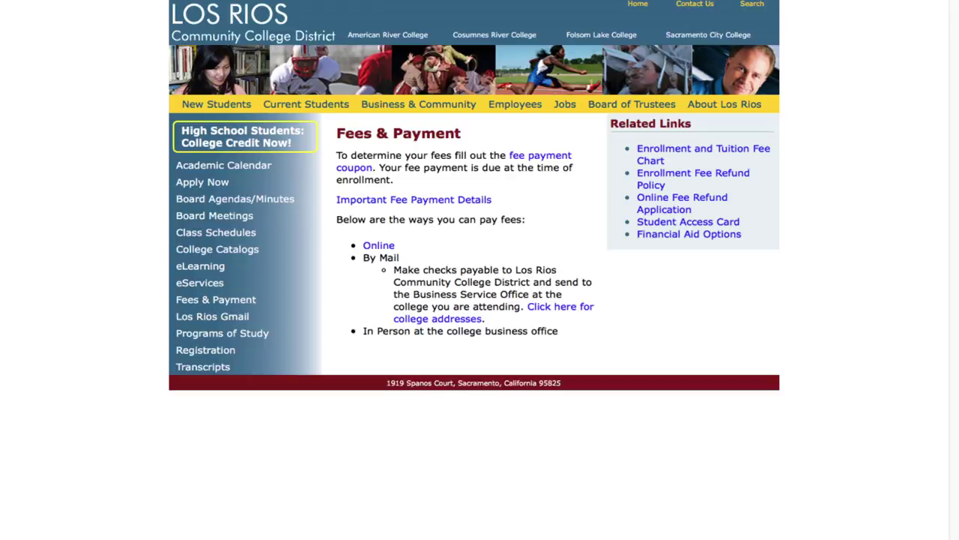
pyautogui.click(225, 169)
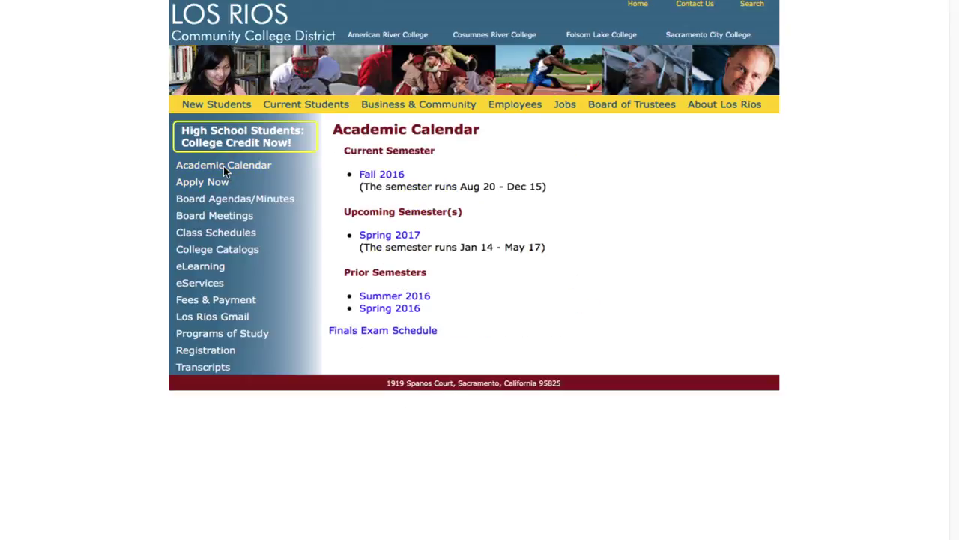
pyautogui.click(383, 237)
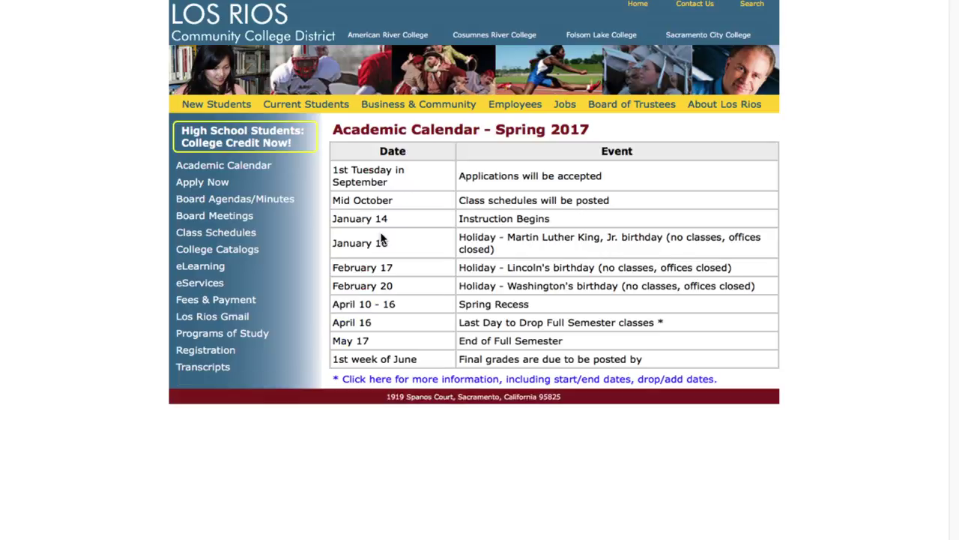